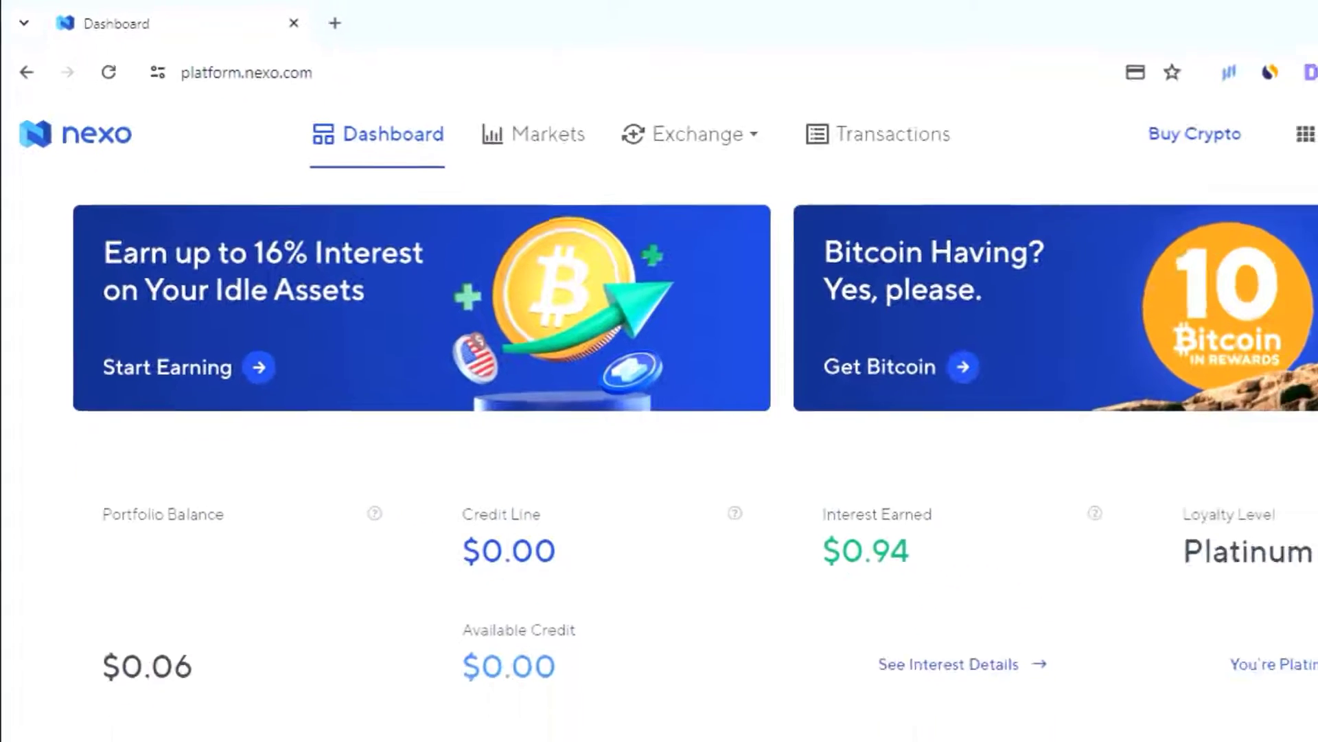
- Scroll the Nexo dashboard down to the Assets table listing BTC, ETH and NEXO balances
drag(1312, 173, 1312, 265)
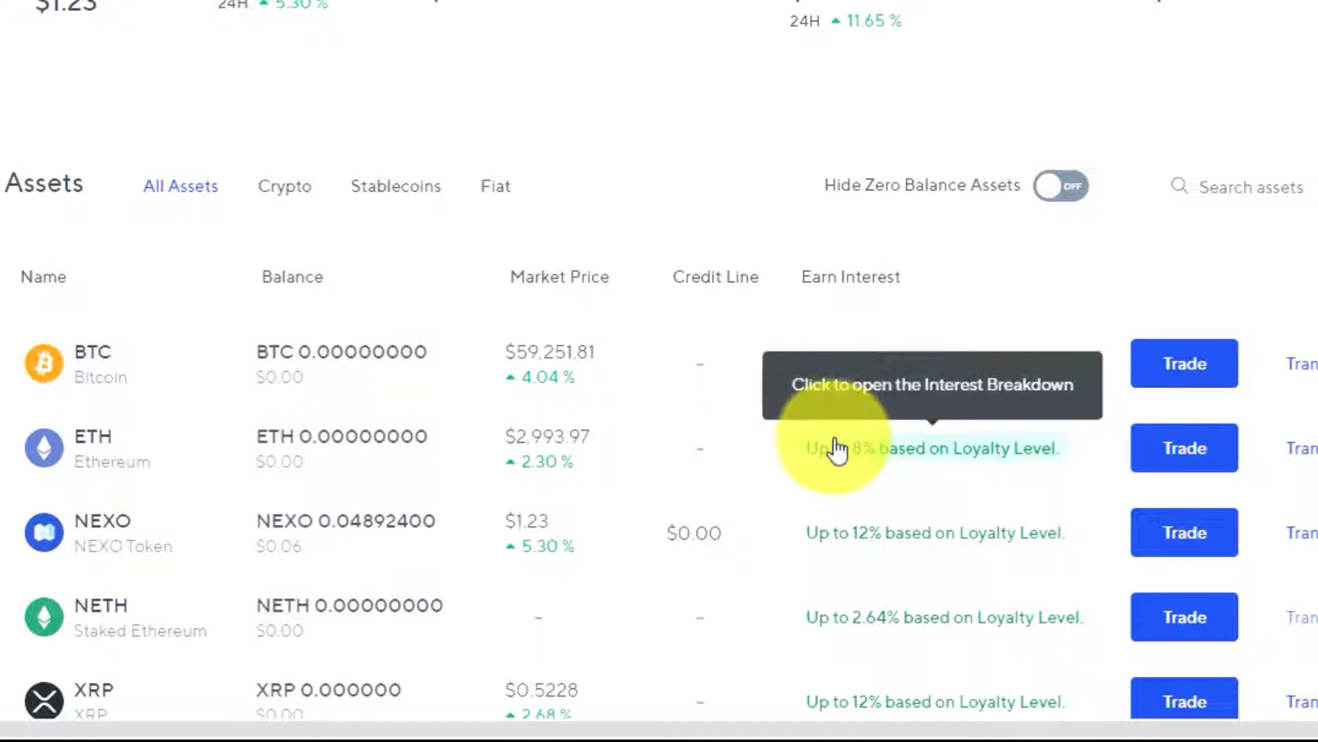
- Scroll the assets list past XRP to the stablecoin rows, where USDT shows zero
scroll(794, 282, down, 9)
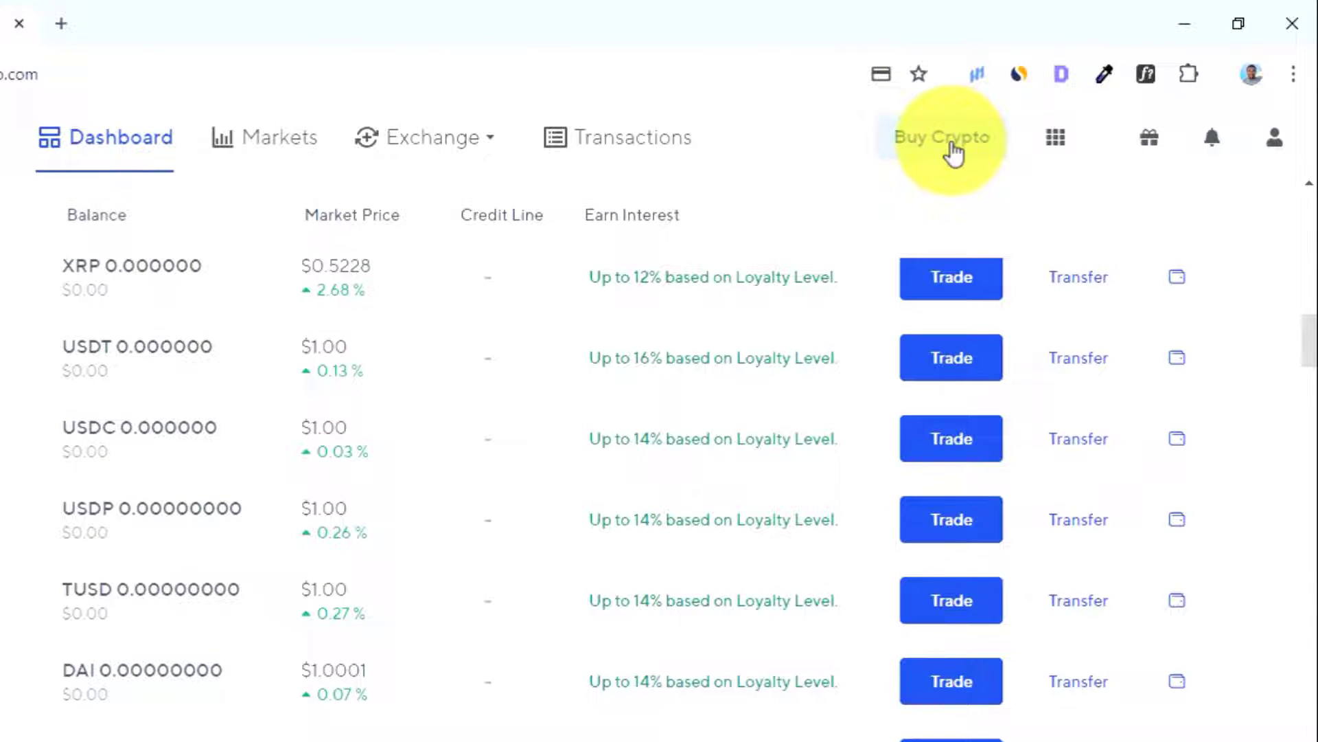
- Start a Buy Crypto order and list the bank cards available to pay with
click(951, 143)
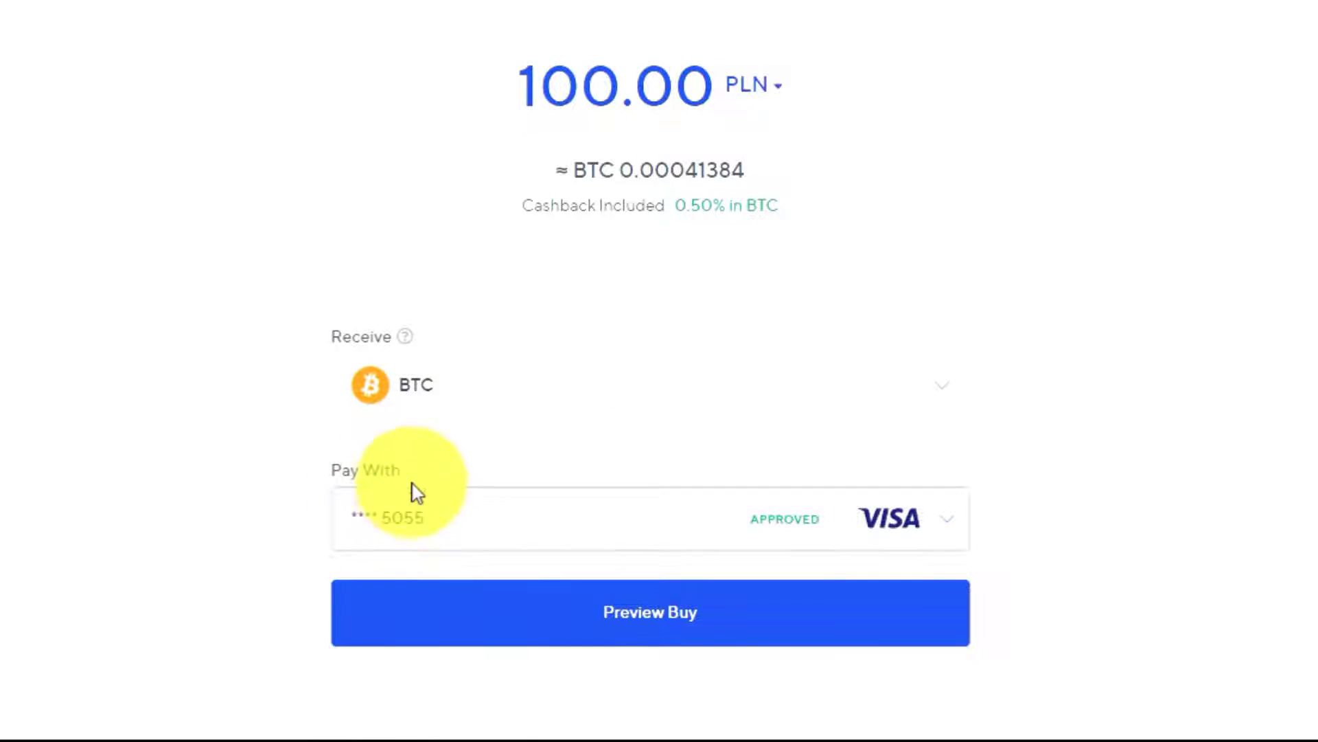
click(942, 516)
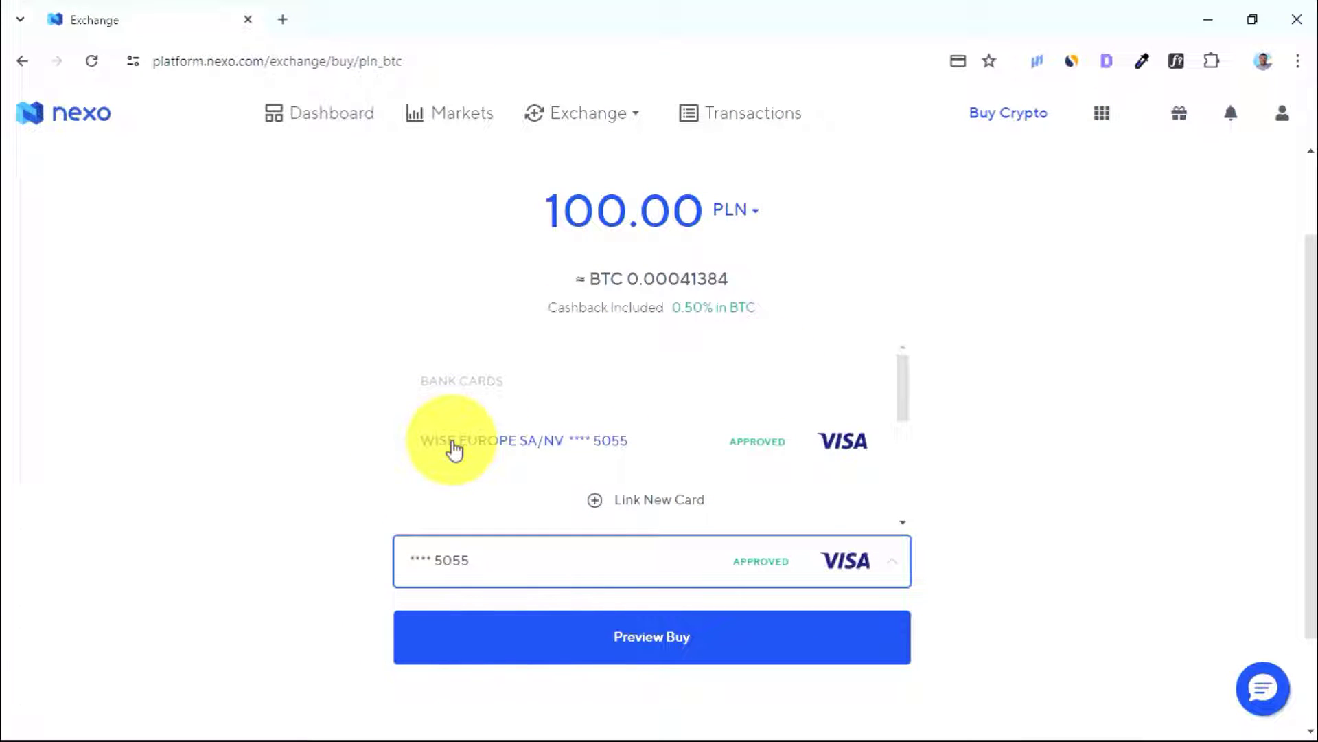
- Link a new Visa card by entering its card details and submitting them for verification
click(631, 506)
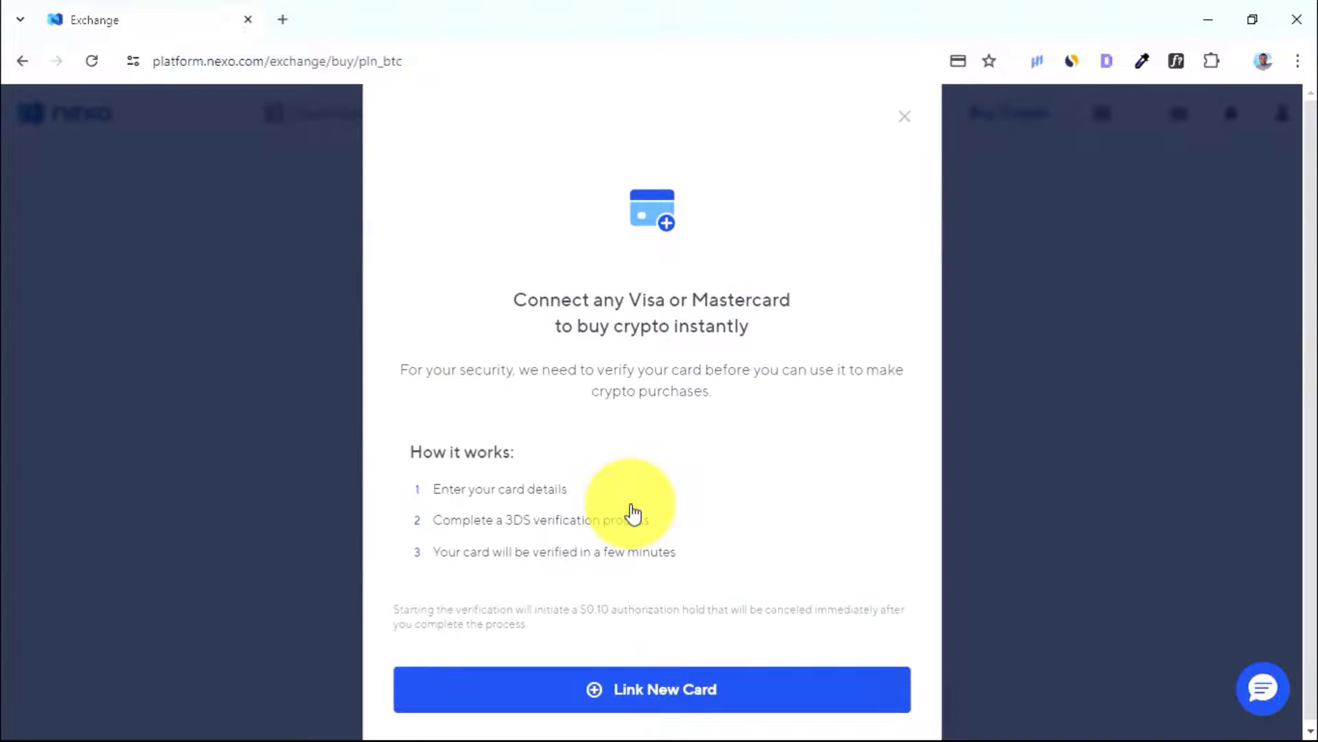
click(713, 690)
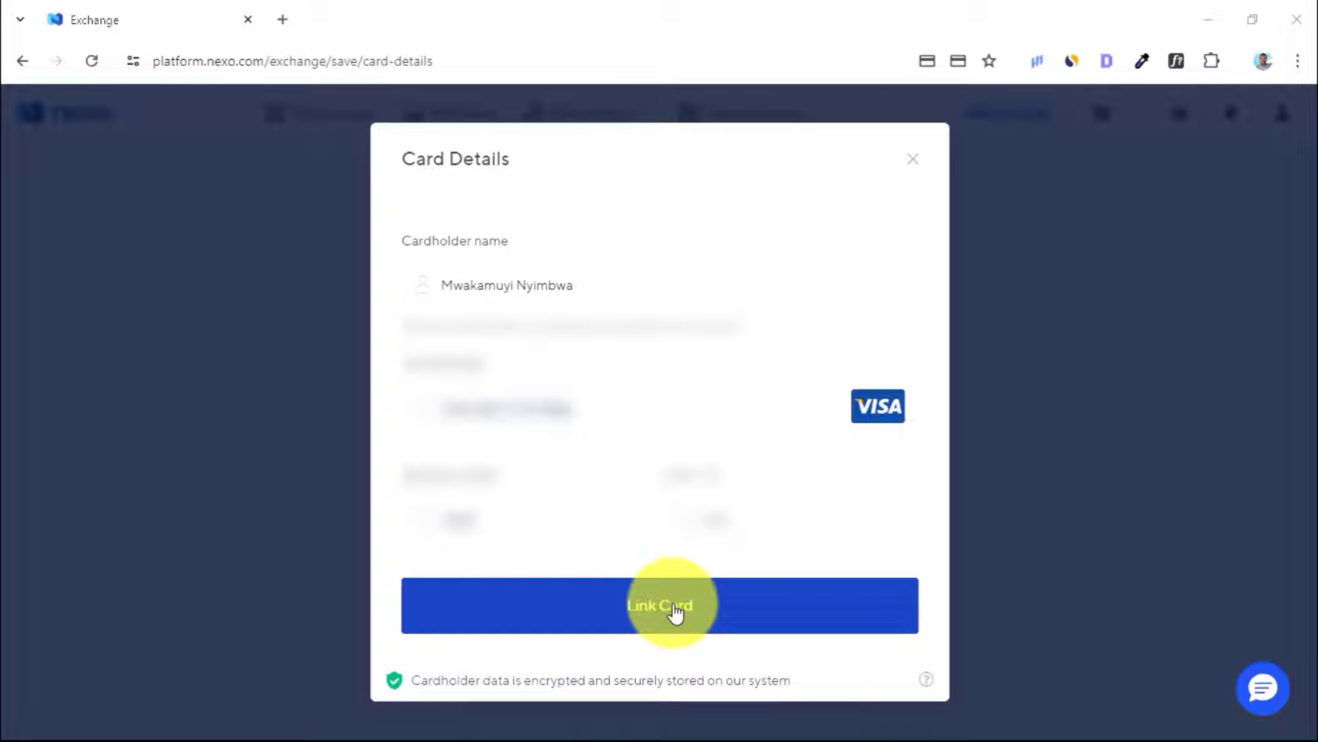
click(674, 606)
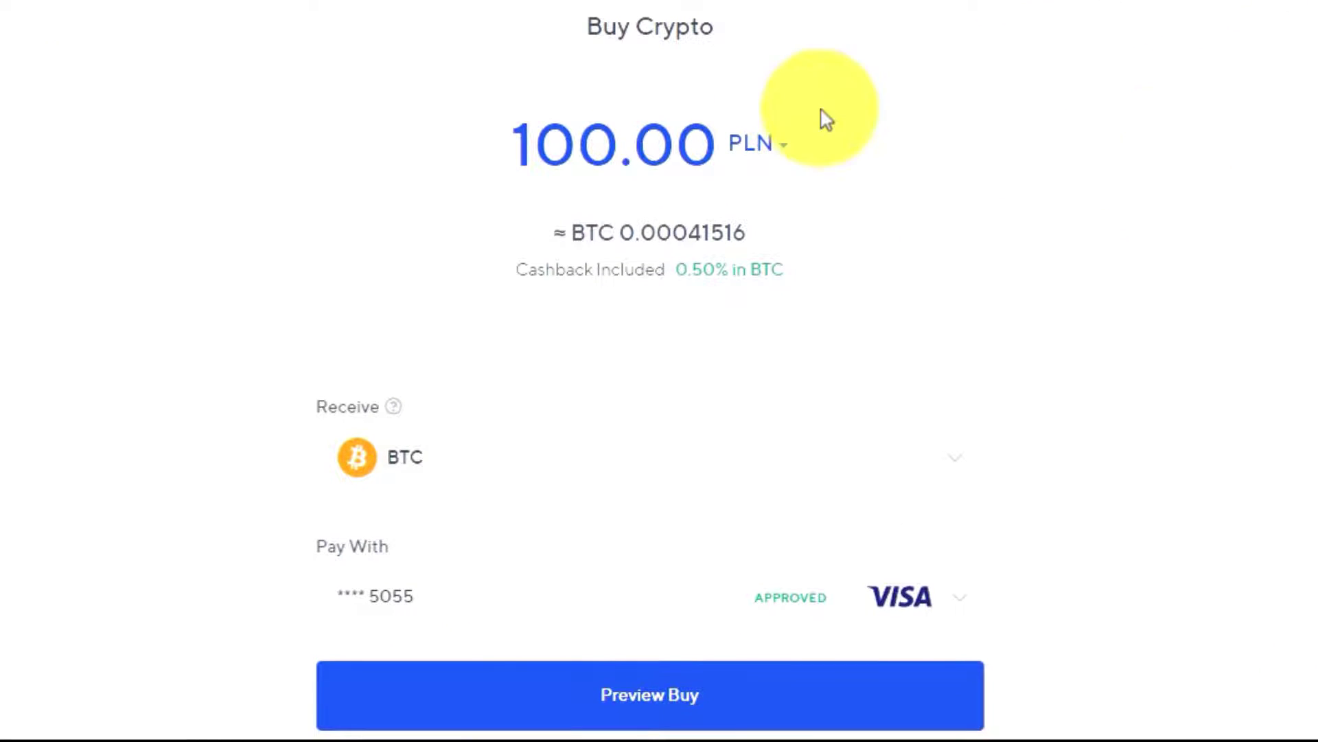
- Change the coin to receive from BTC to USDT by searching 'usd'
click(472, 460)
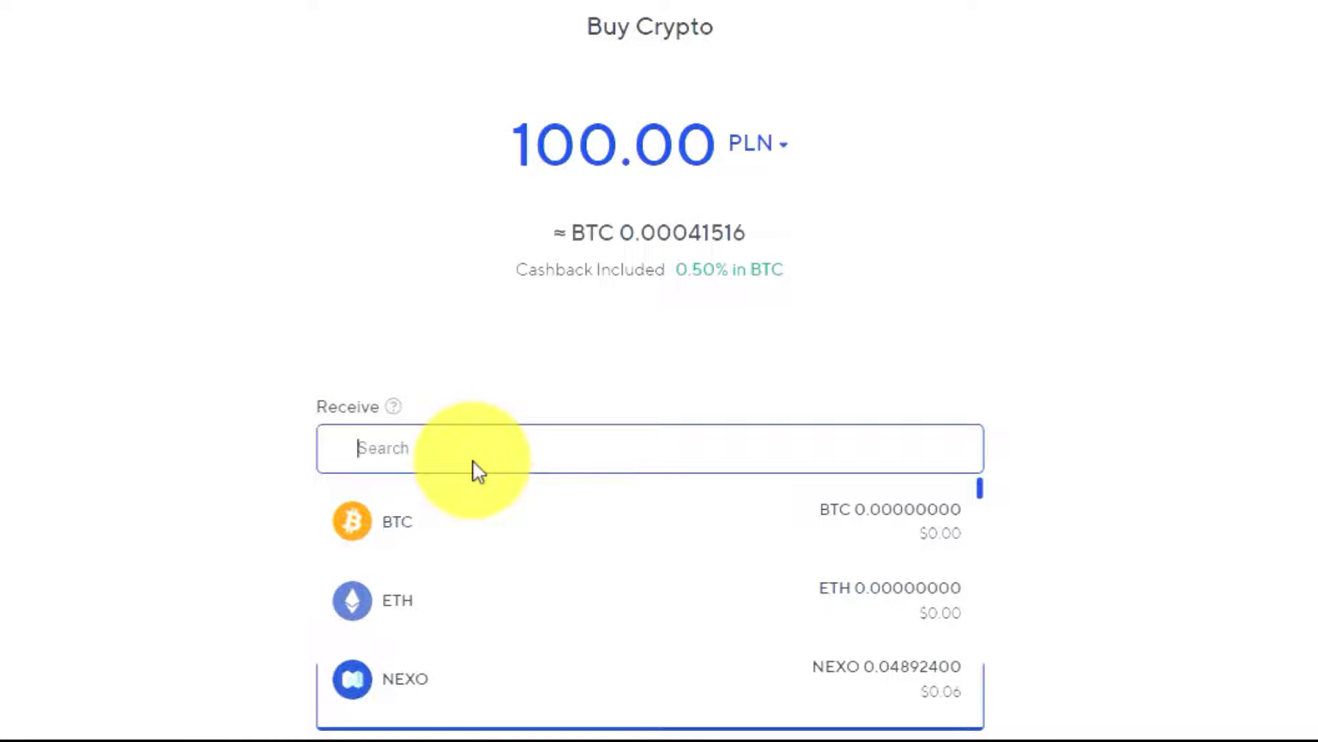
text(u)
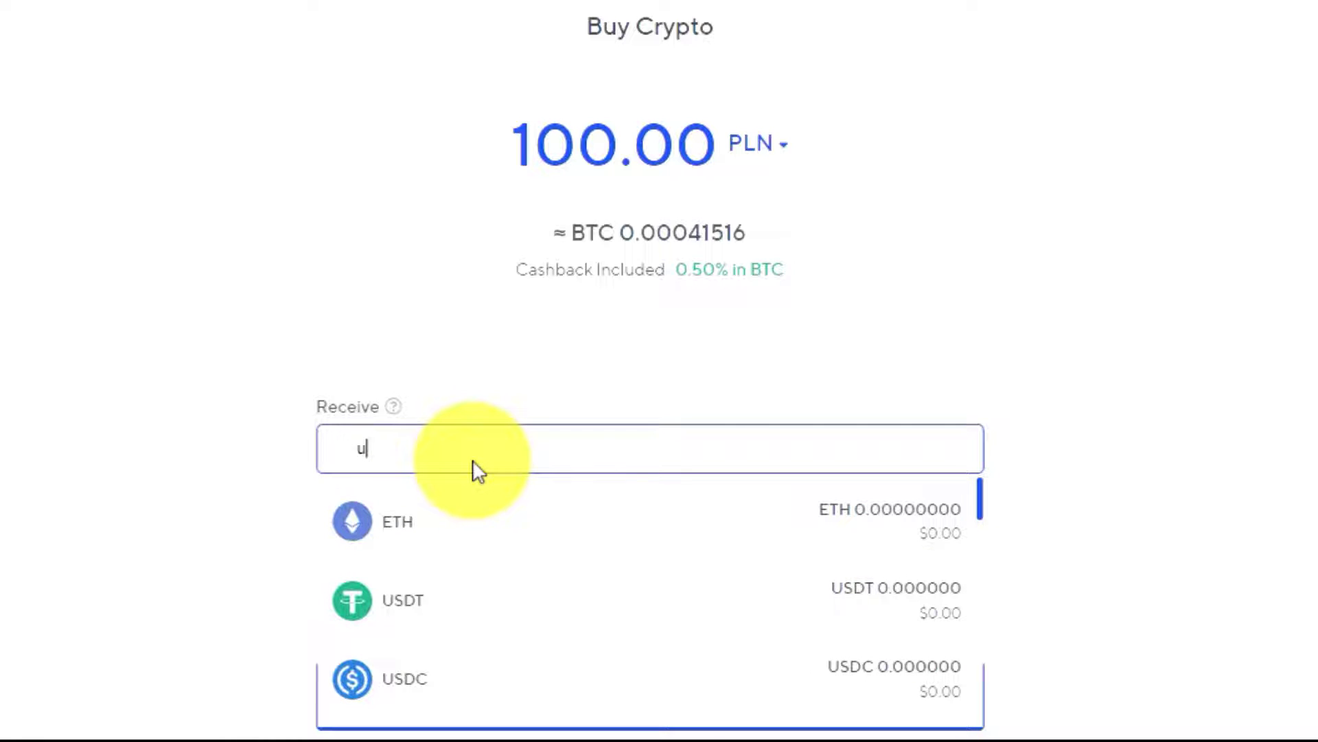
text(sd)
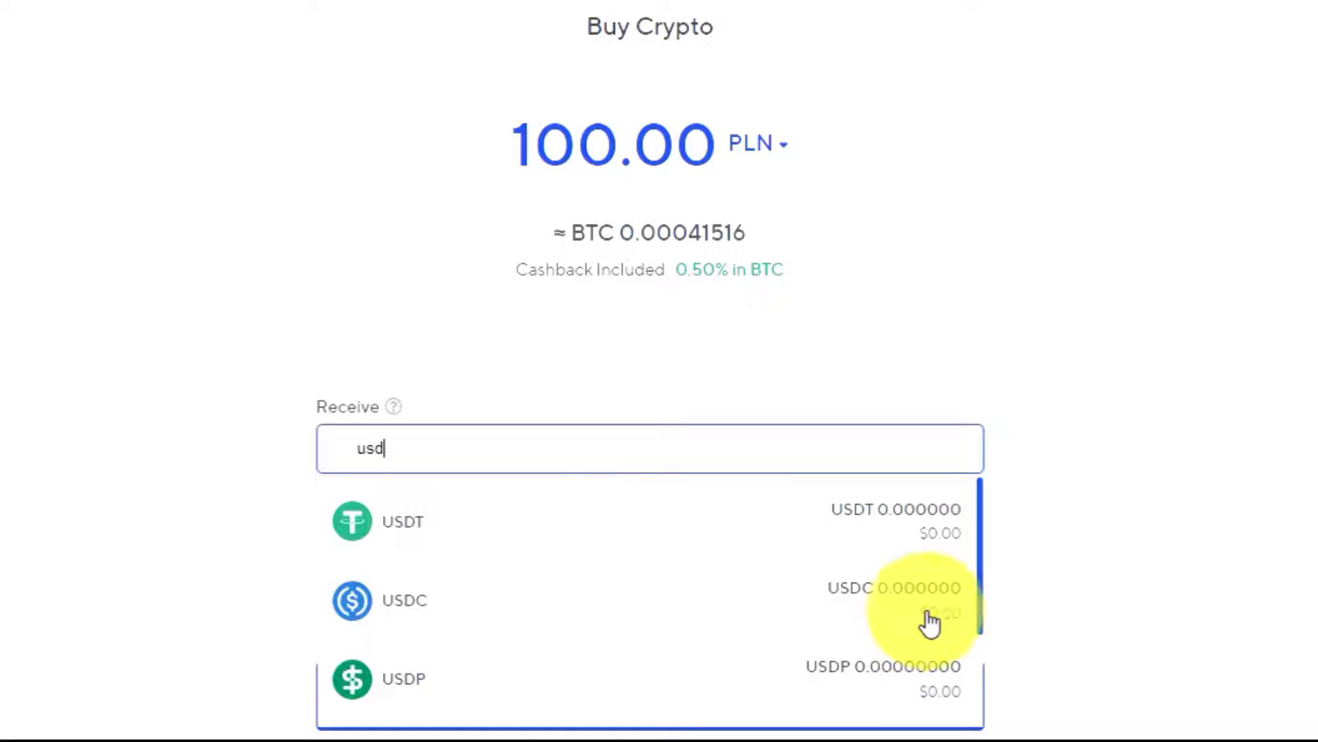
drag(978, 590, 980, 697)
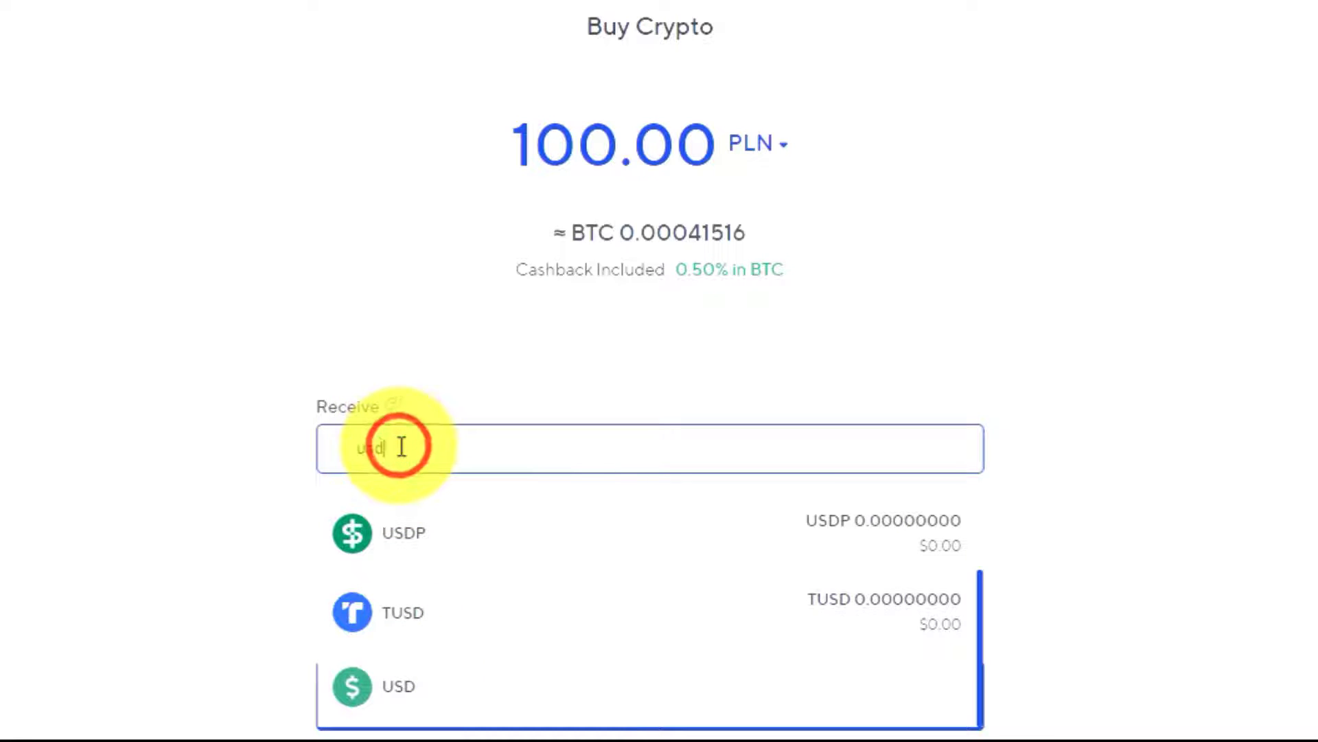
text(t)
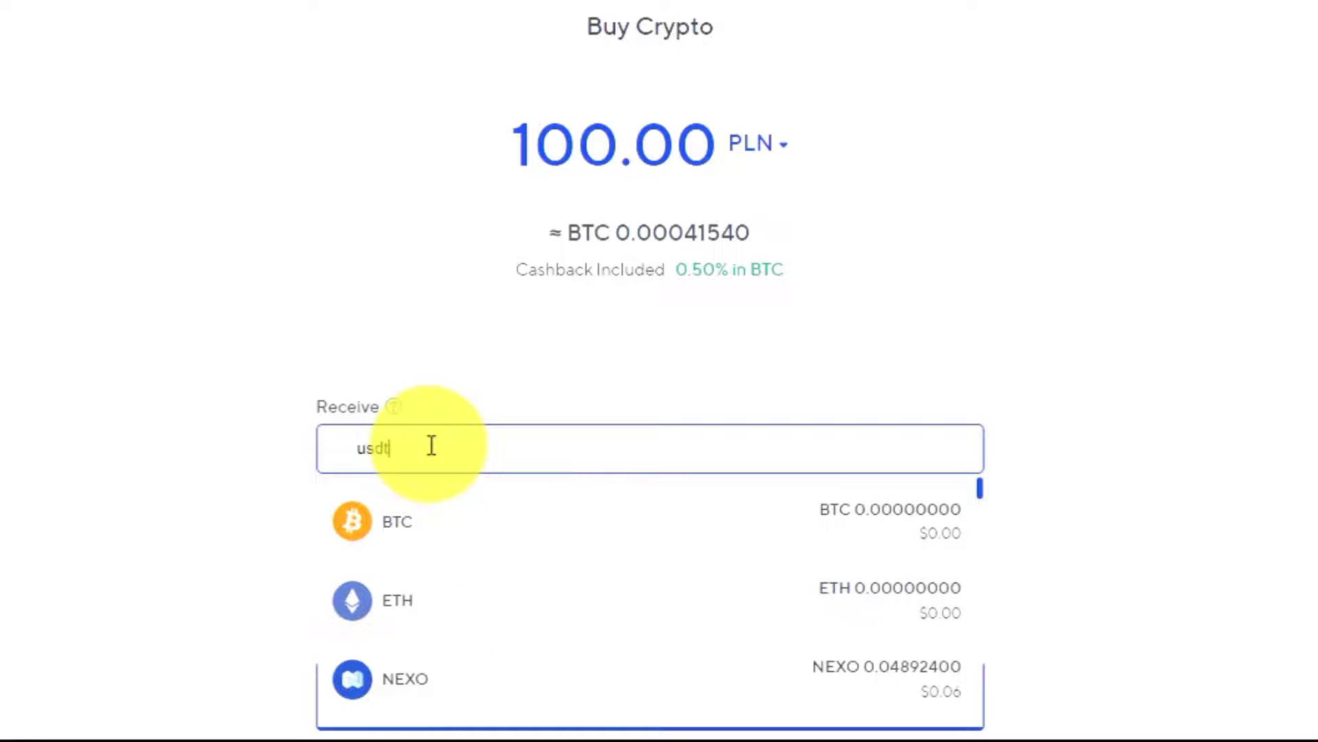
key(BackSpace)
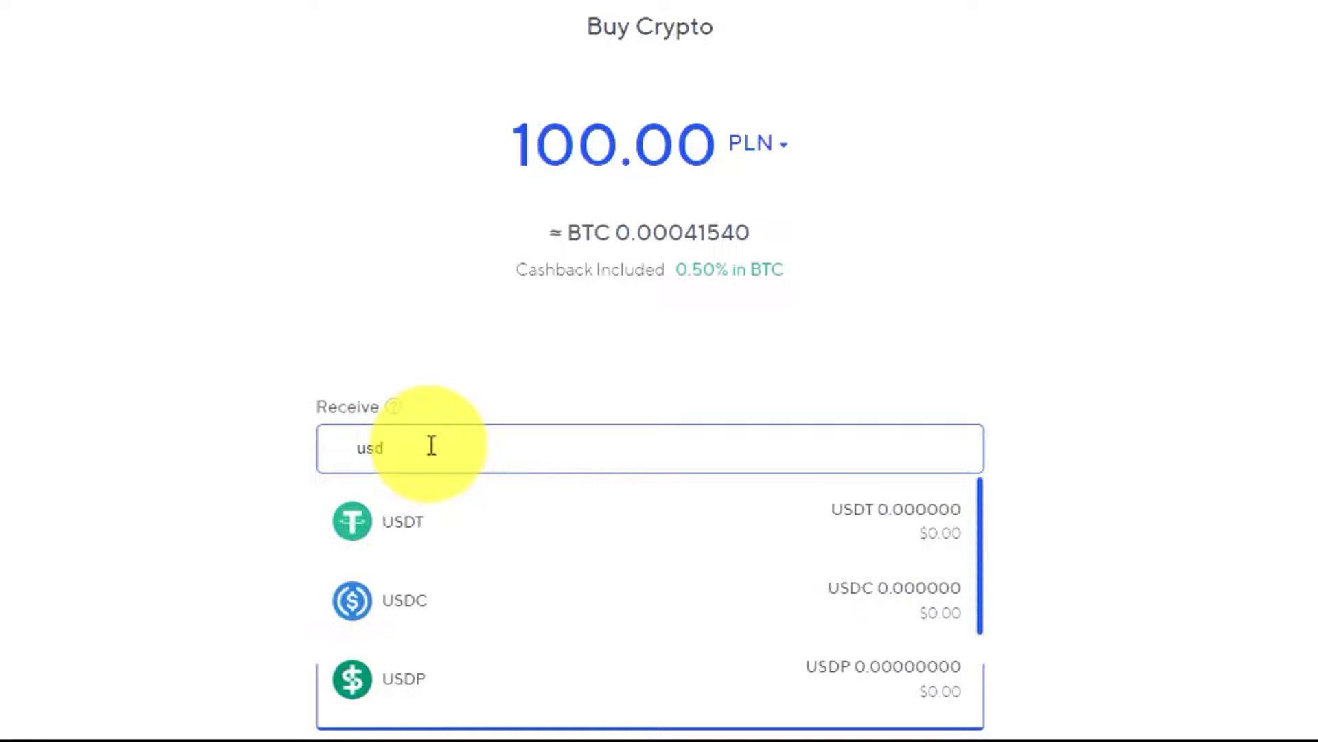
click(422, 525)
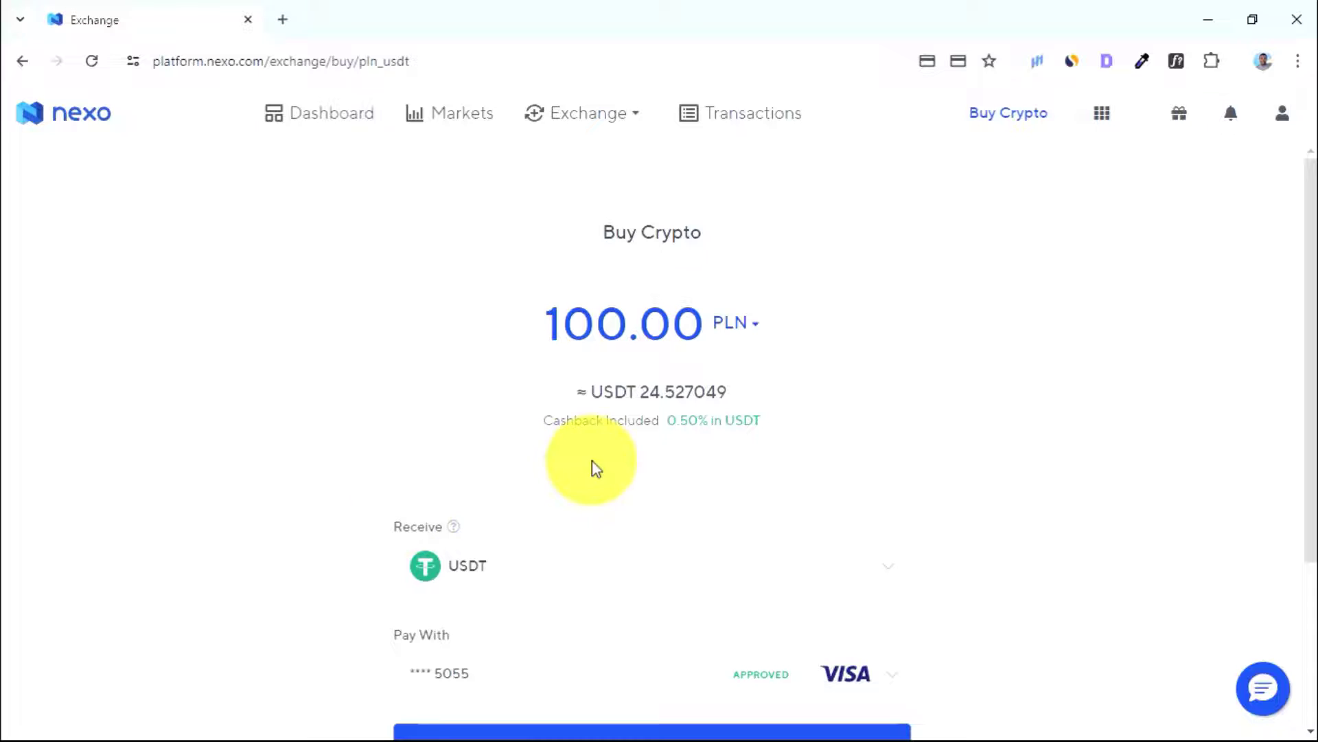
- Switch the payment currency from PLN to USD and set the amount to 12
click(757, 328)
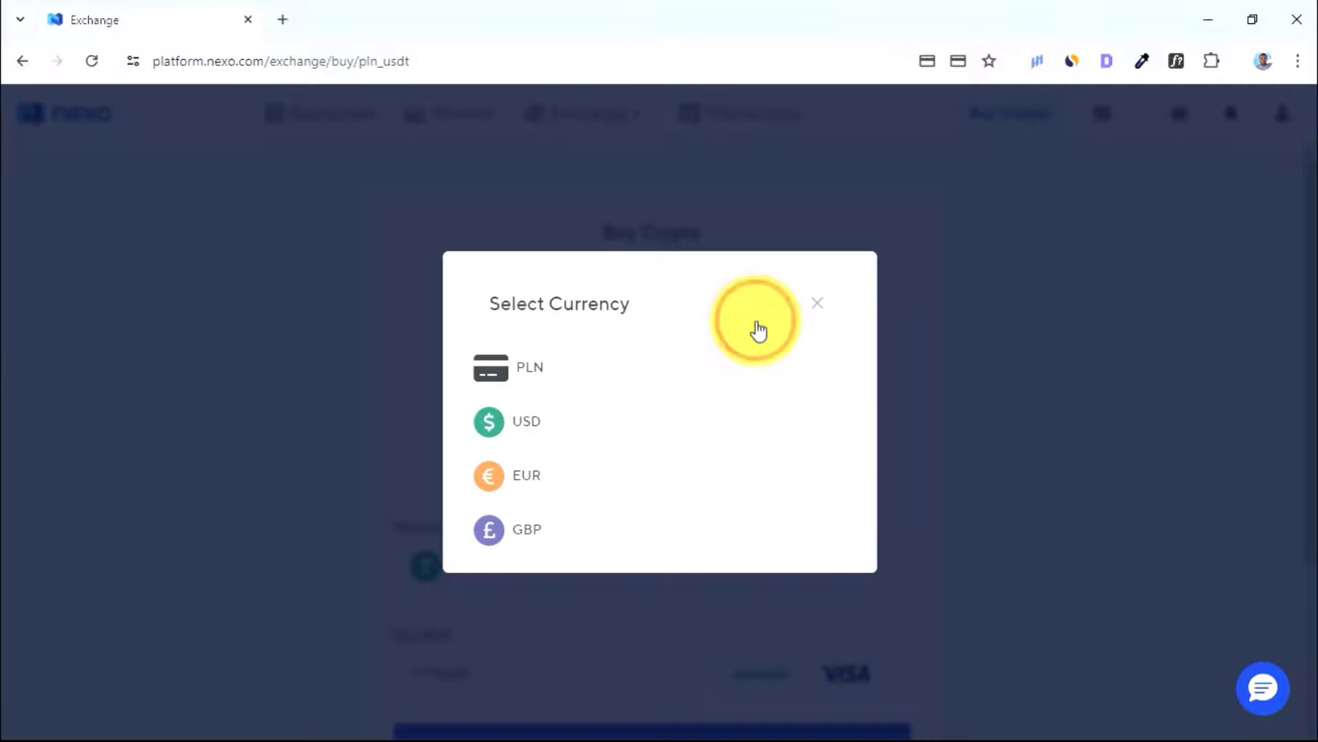
click(530, 433)
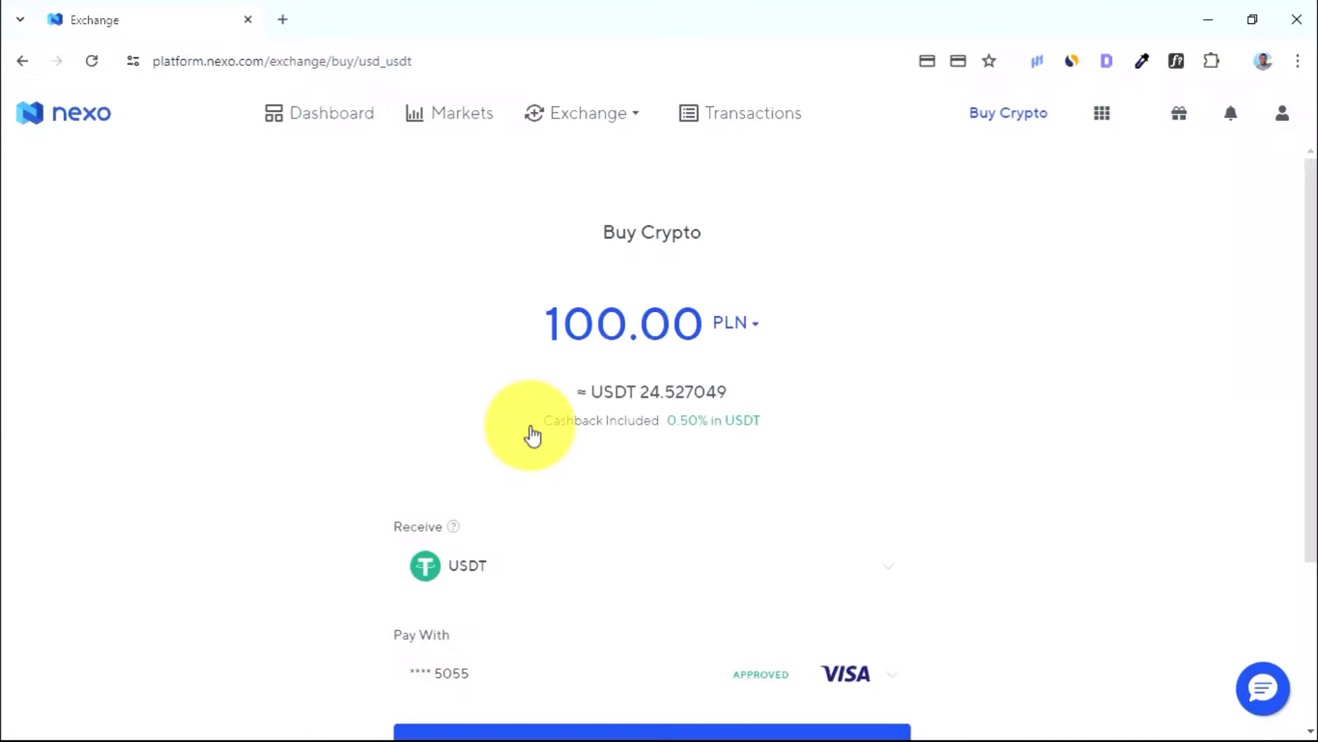
click(616, 324)
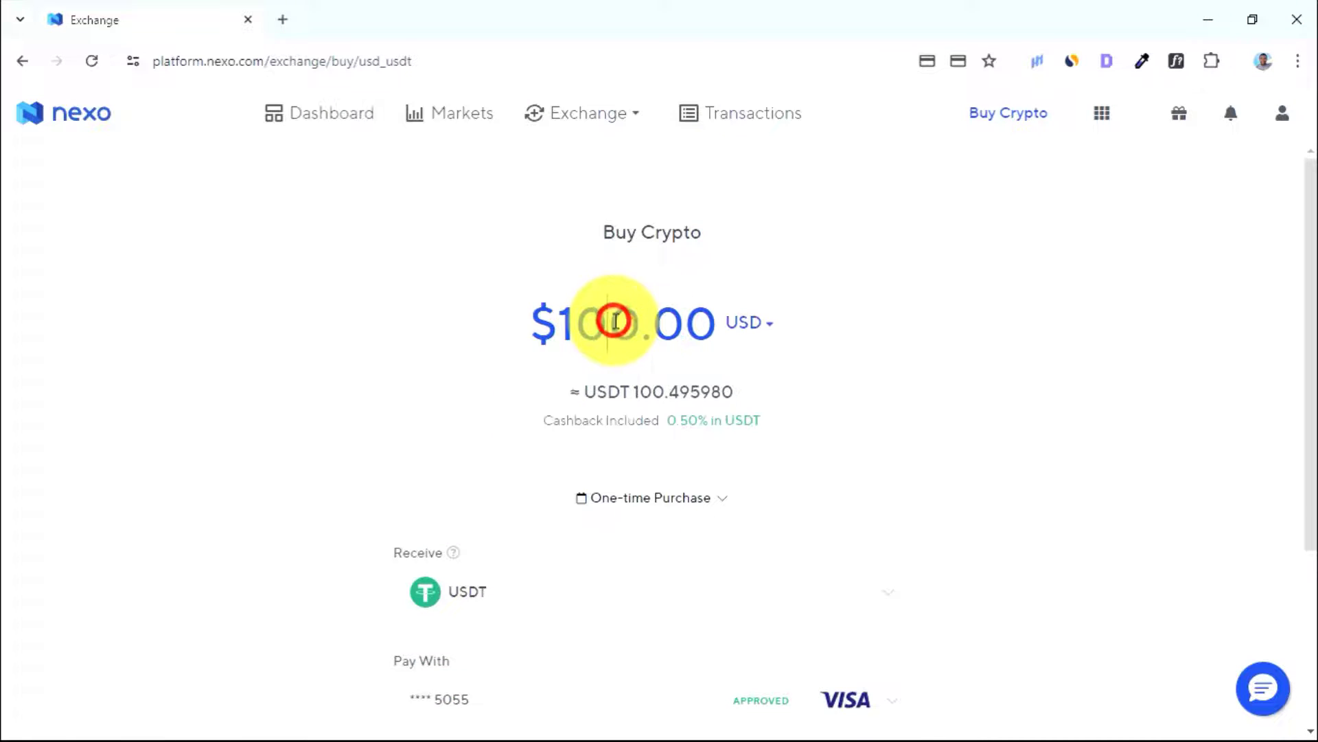
drag(564, 315, 634, 317)
text(12)
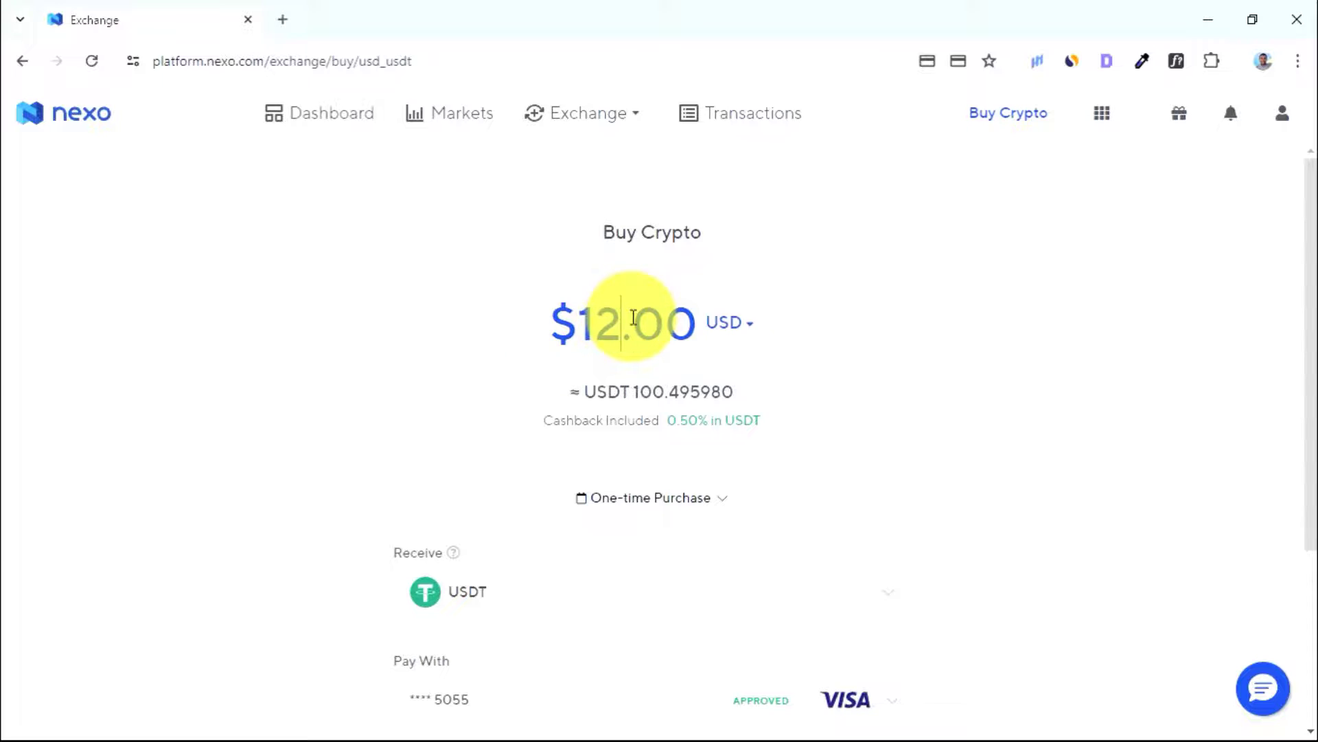
scroll(862, 315, down, 1)
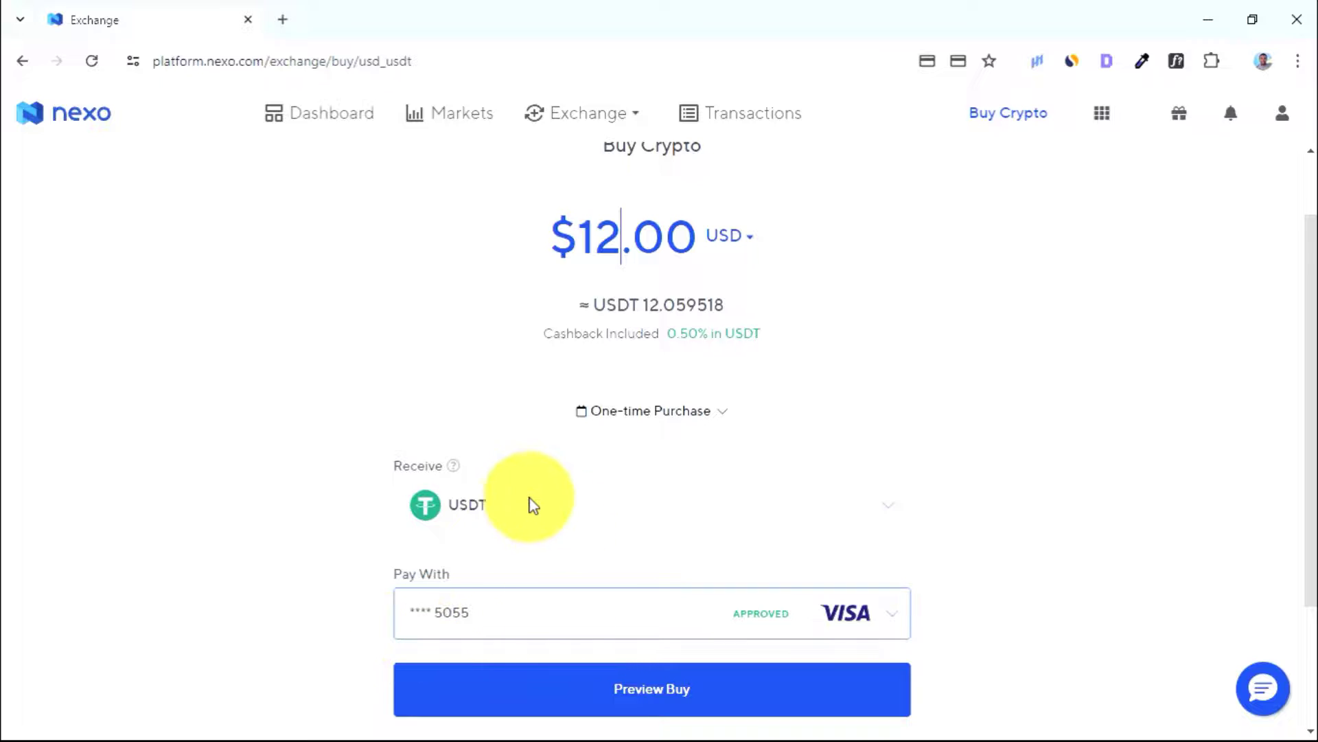
- Preview the $12 USDT order, check the received amount and 0.42 fee, then confirm
click(685, 690)
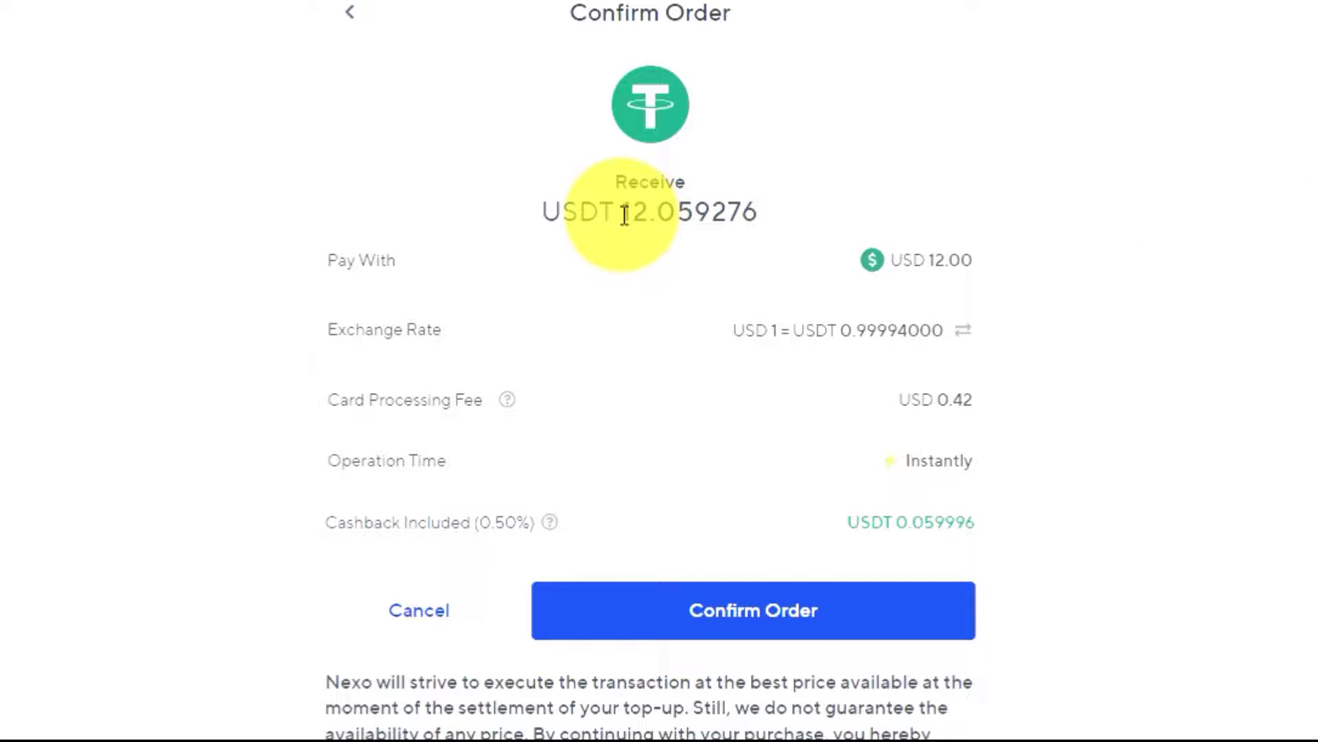
drag(623, 214, 741, 214)
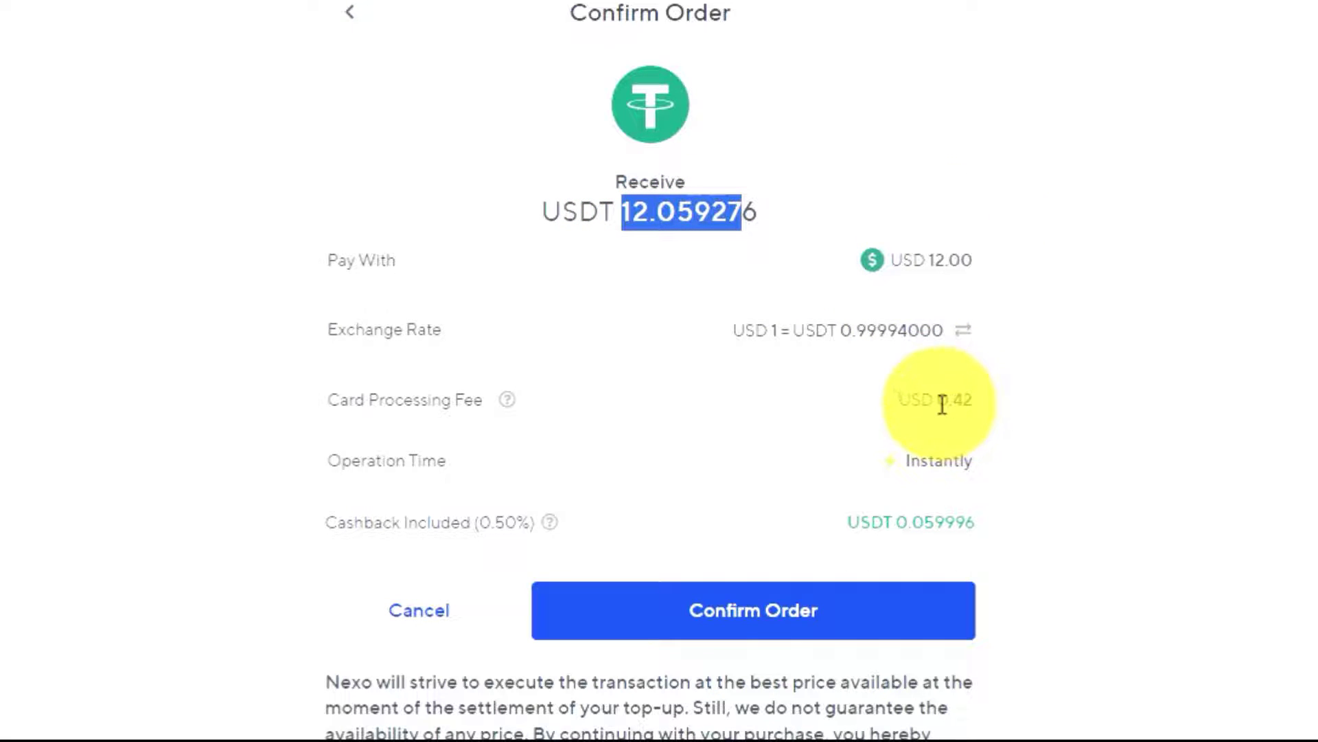
drag(938, 402, 975, 402)
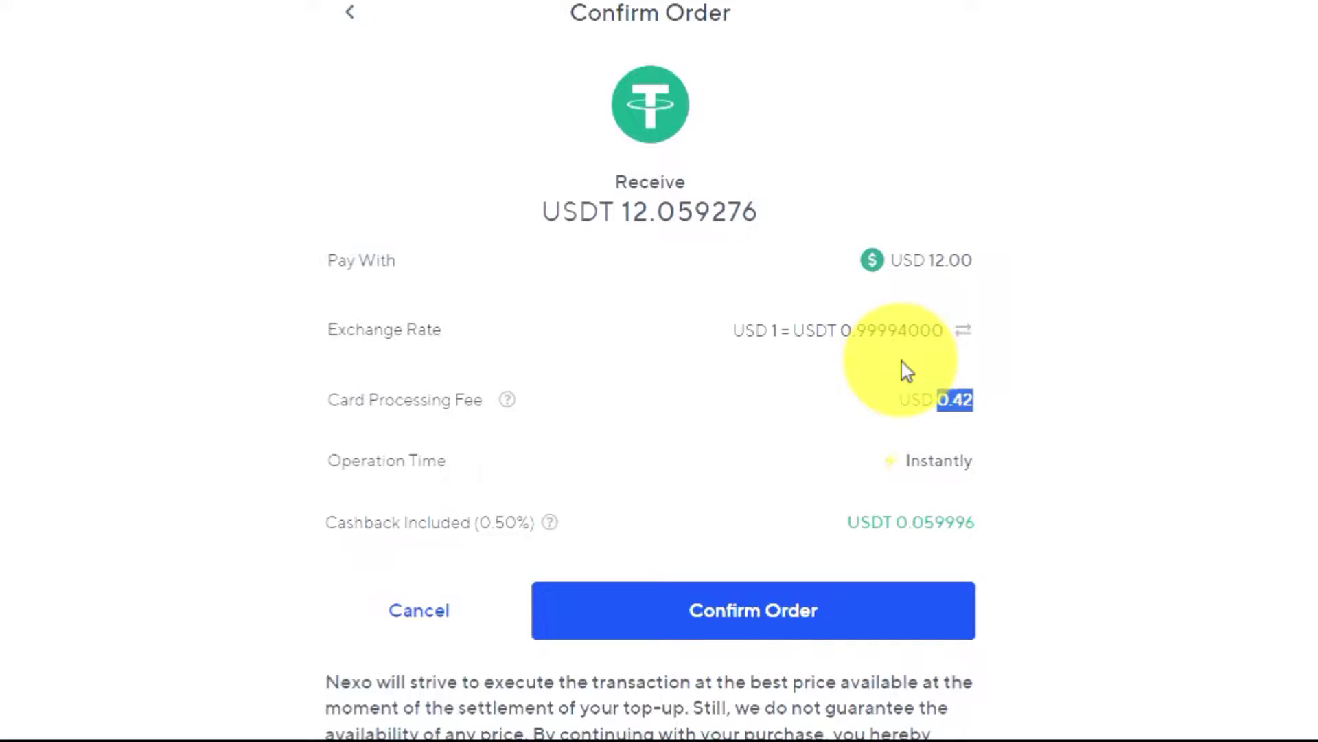
scroll(649, 371, down, 2)
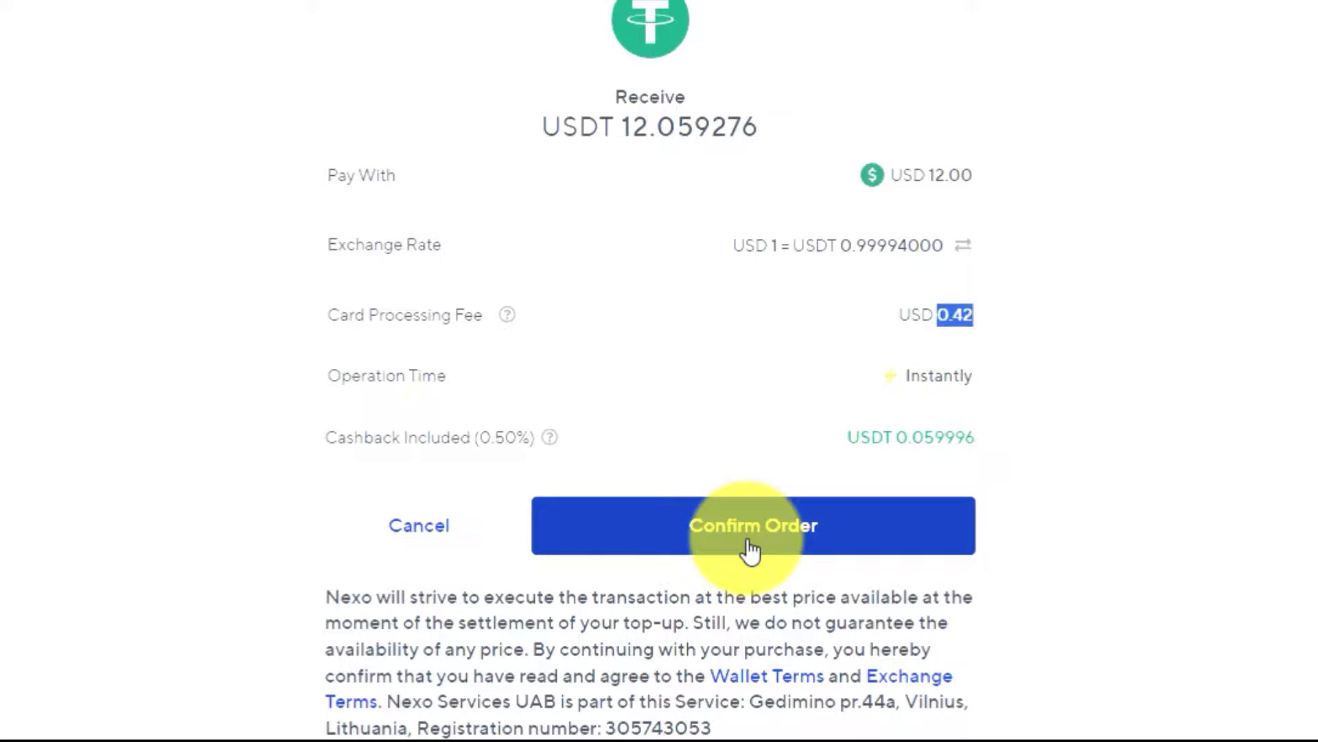
click(756, 542)
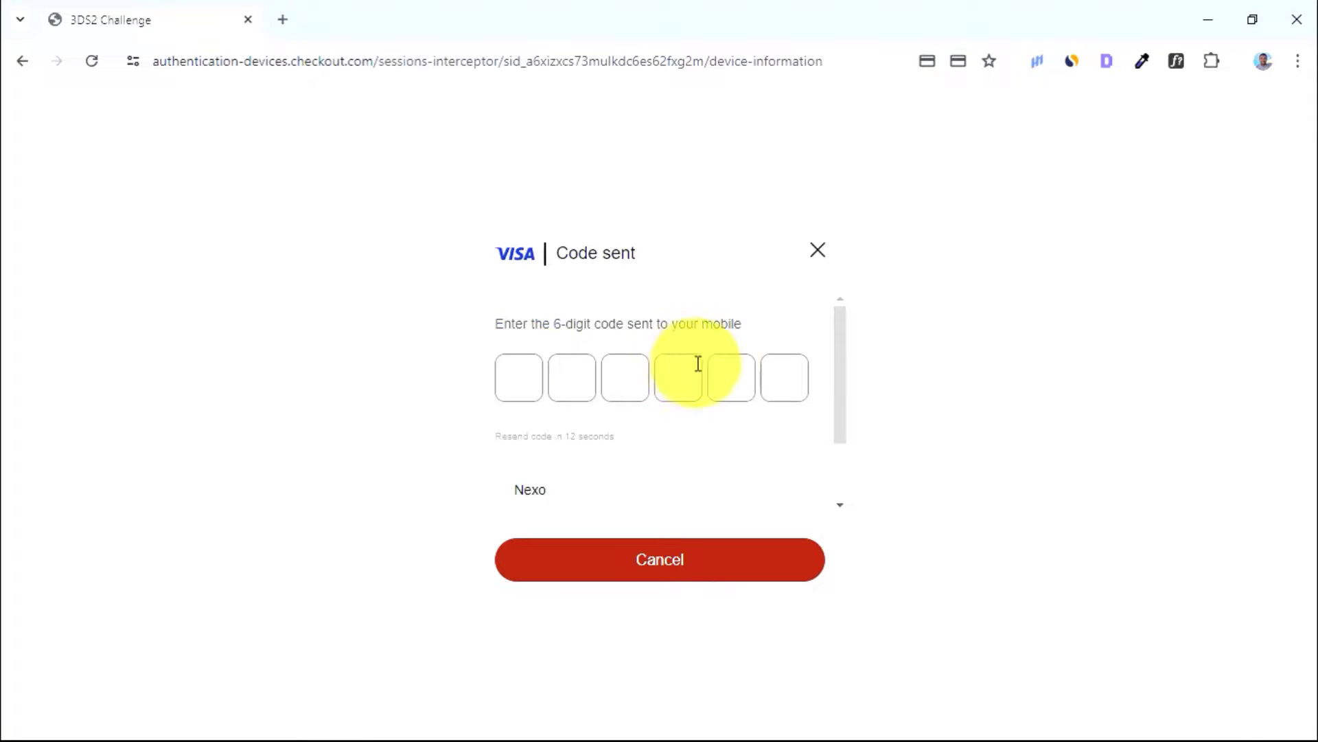
- Submit the 6-digit SMS verification code to approve the Visa payment
click(390, 130)
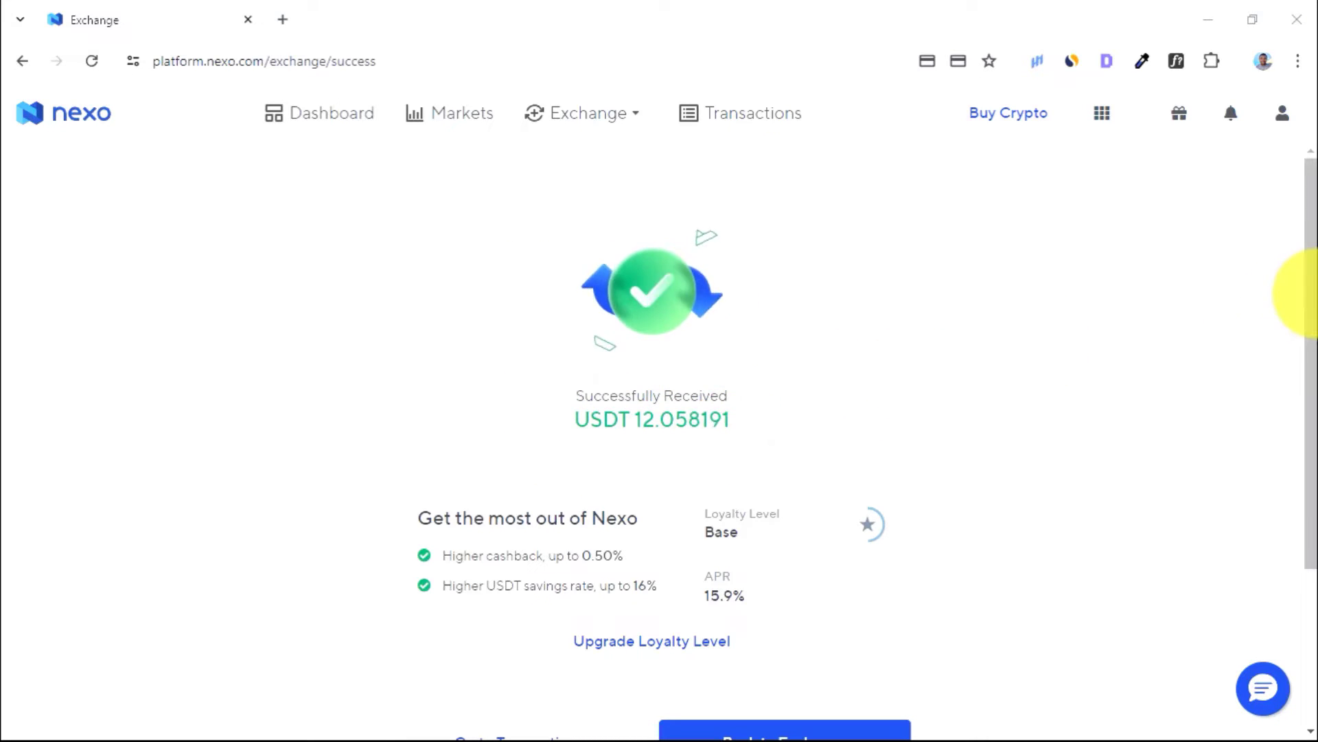
- Scroll the success page and return to the dashboard showing a $12.12 portfolio balance
drag(1310, 294, 1309, 398)
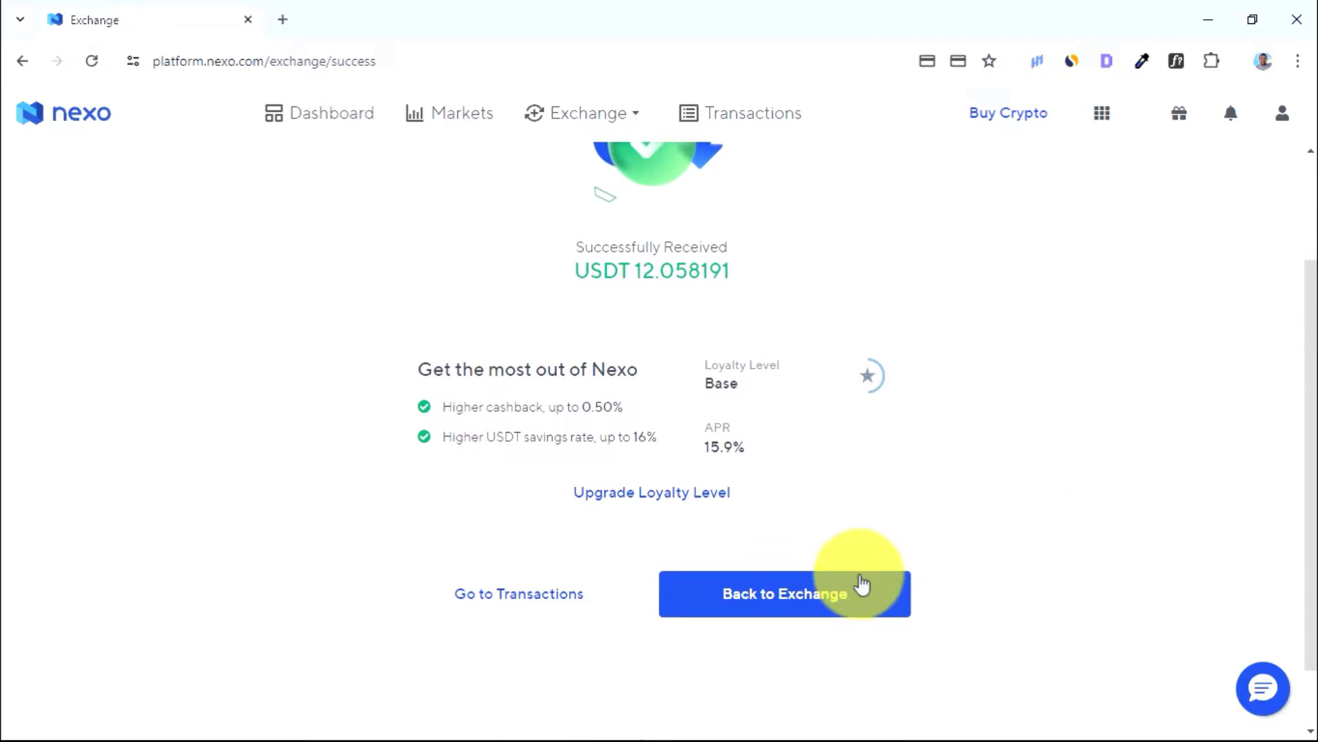
drag(1308, 459, 1309, 280)
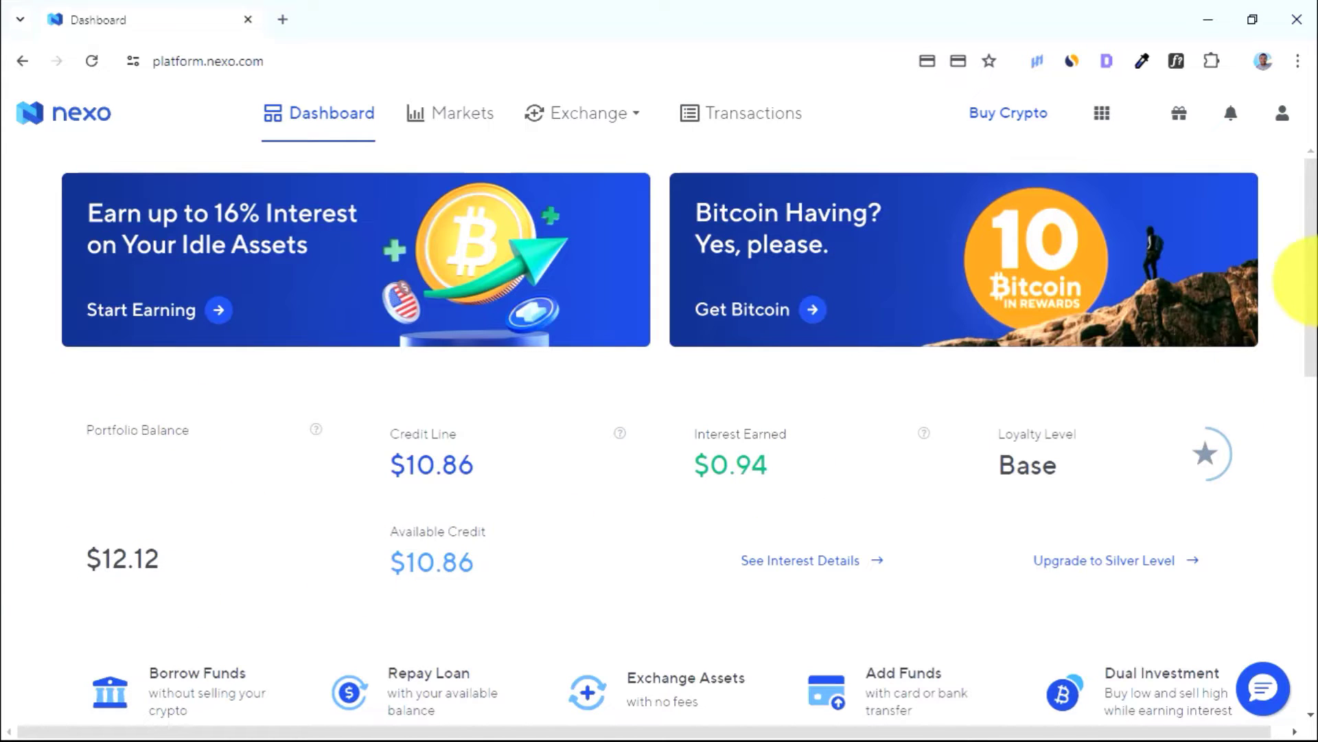
- Scroll down to the Assets table's USDT row, now holding 12.05
scroll(1304, 322, down, 8)
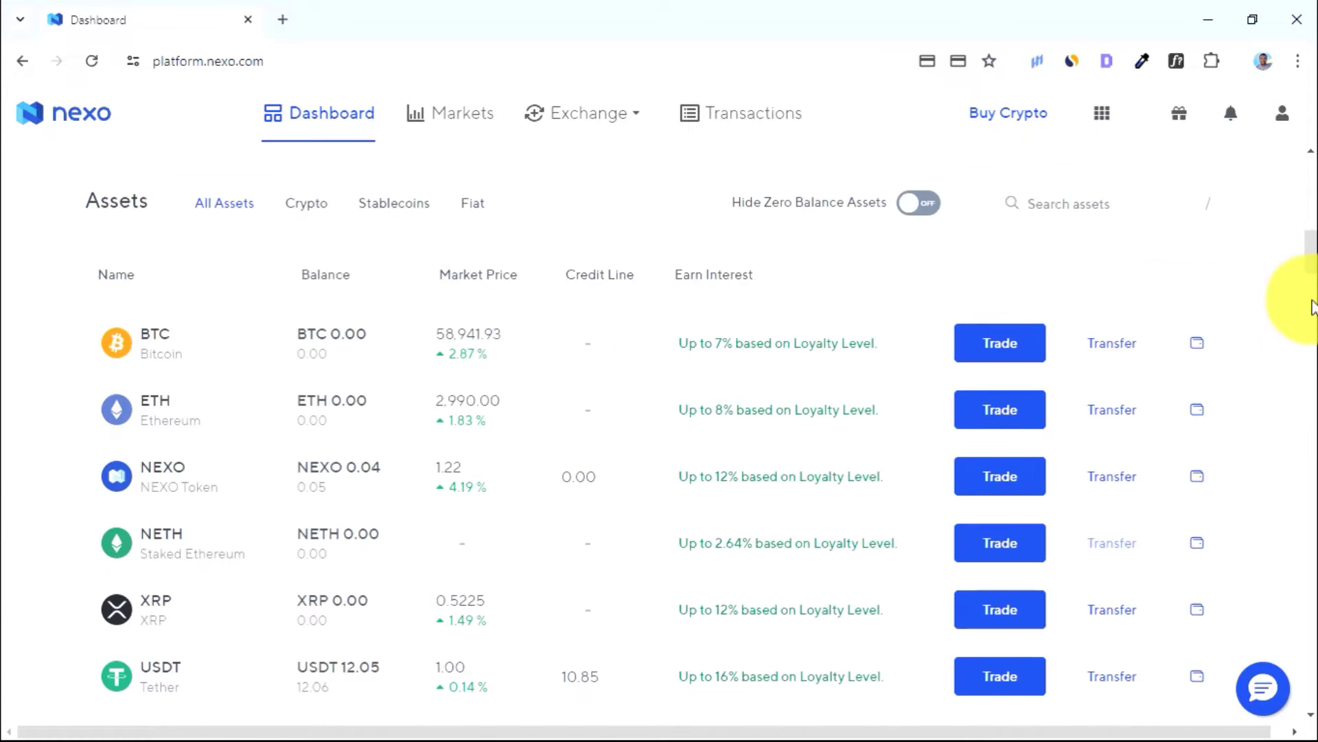
scroll(1308, 268, down, 1)
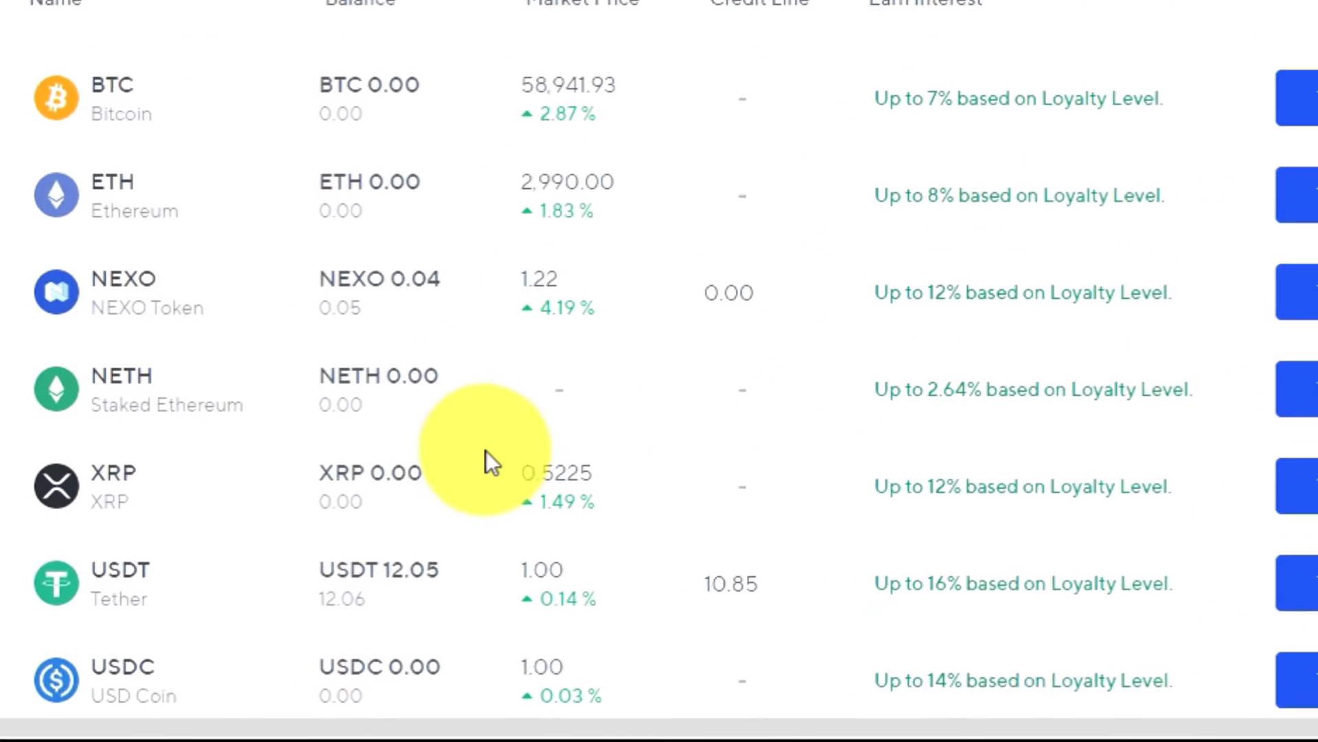